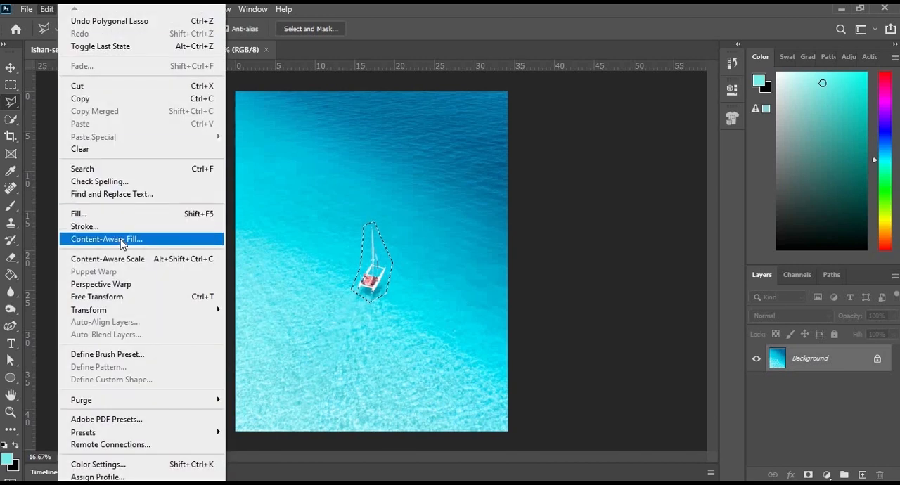
# Start Content-Aware Fill on the sailboat selection and add the water along the sampling area's lower and left edges with the Sampling Brush.
pyautogui.click(121, 239)
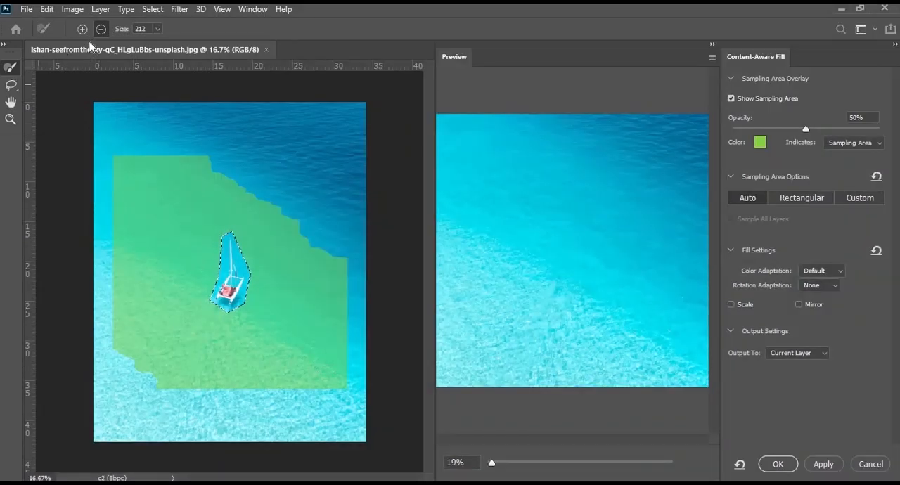
pyautogui.click(82, 30)
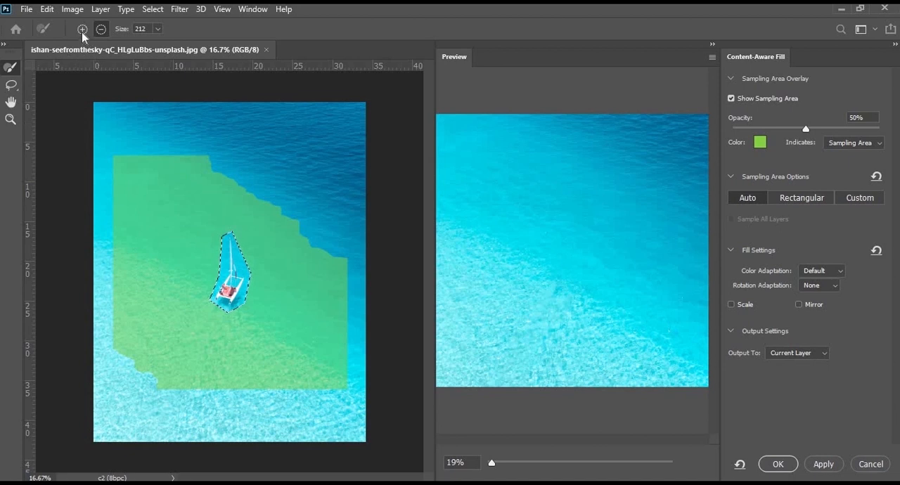
pyautogui.click(209, 396)
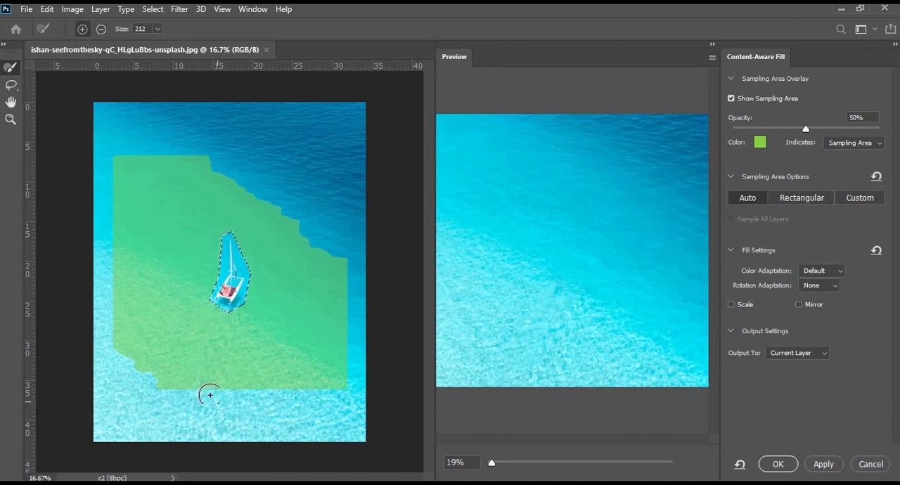
pyautogui.moveTo(317, 394)
pyautogui.mouseDown()
pyautogui.moveTo(351, 393)
pyautogui.moveTo(356, 401)
pyautogui.moveTo(184, 402)
pyautogui.mouseUp()
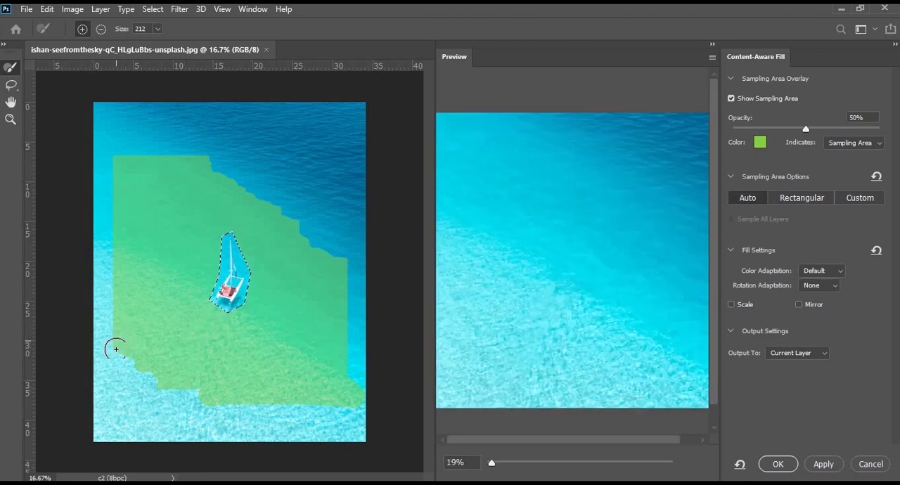
pyautogui.moveTo(113, 318)
pyautogui.mouseDown()
pyautogui.moveTo(103, 239)
pyautogui.moveTo(94, 242)
pyautogui.moveTo(100, 307)
pyautogui.moveTo(92, 304)
pyautogui.moveTo(103, 339)
pyautogui.moveTo(209, 399)
pyautogui.moveTo(322, 413)
pyautogui.mouseUp()
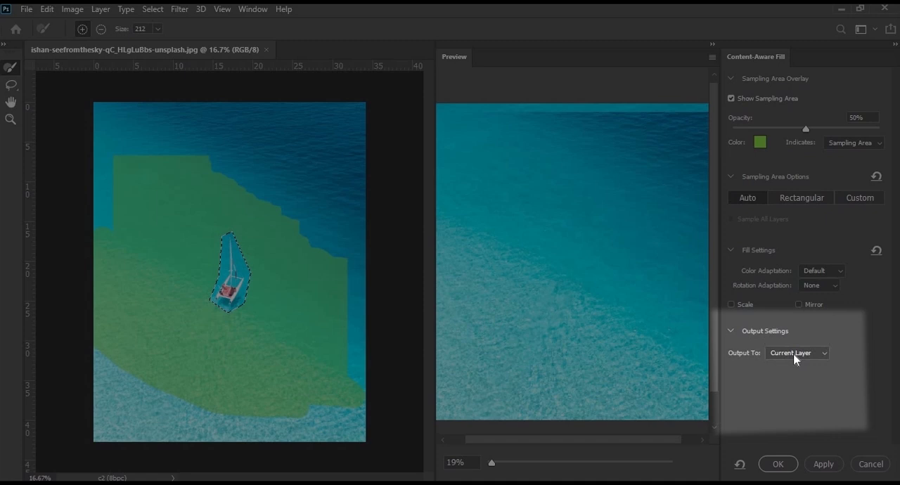
# Output the sailboat fill to a duplicate layer, apply it, and clear the selection.
pyautogui.click(795, 353)
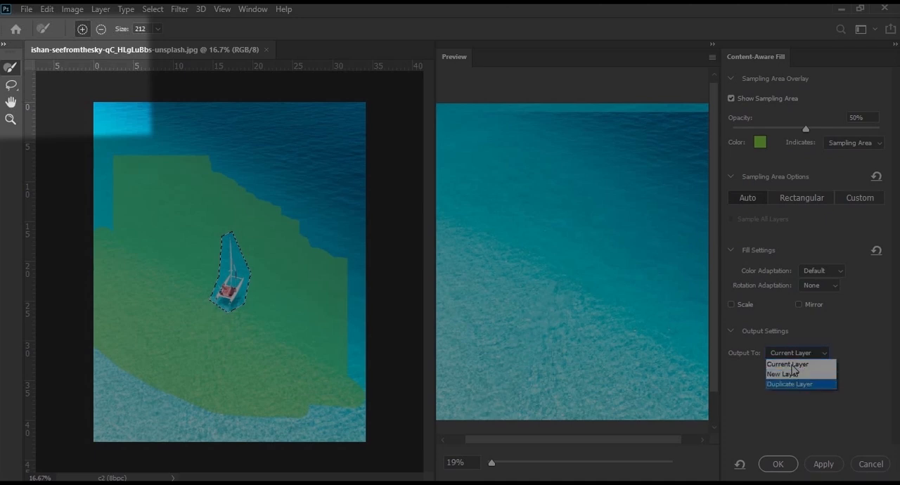
pyautogui.click(792, 365)
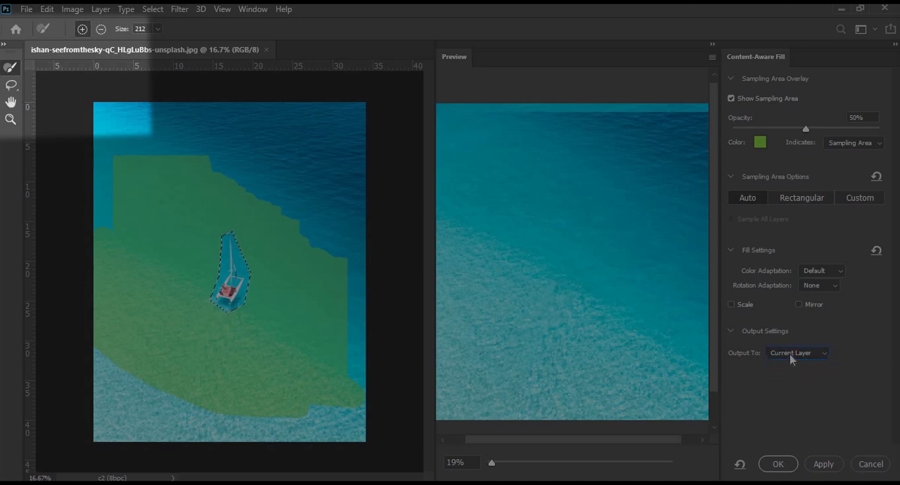
pyautogui.click(792, 355)
pyautogui.click(787, 362)
pyautogui.click(787, 353)
pyautogui.click(786, 383)
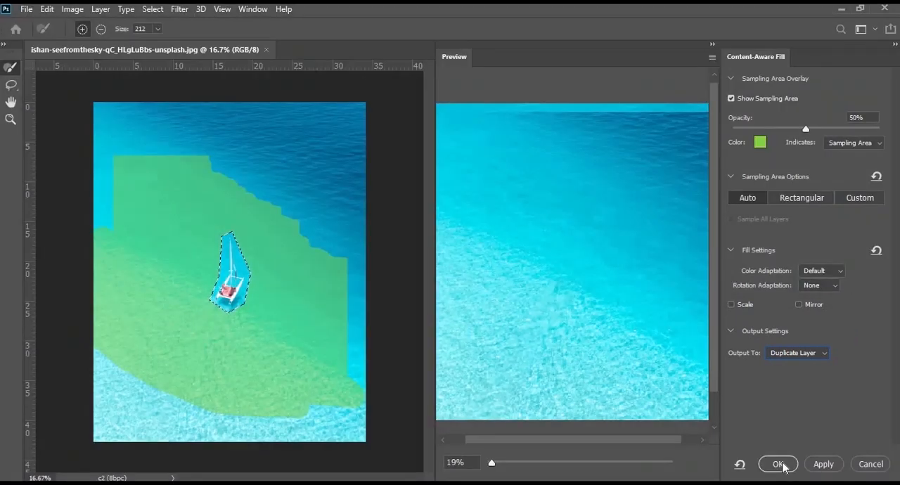
pyautogui.click(778, 464)
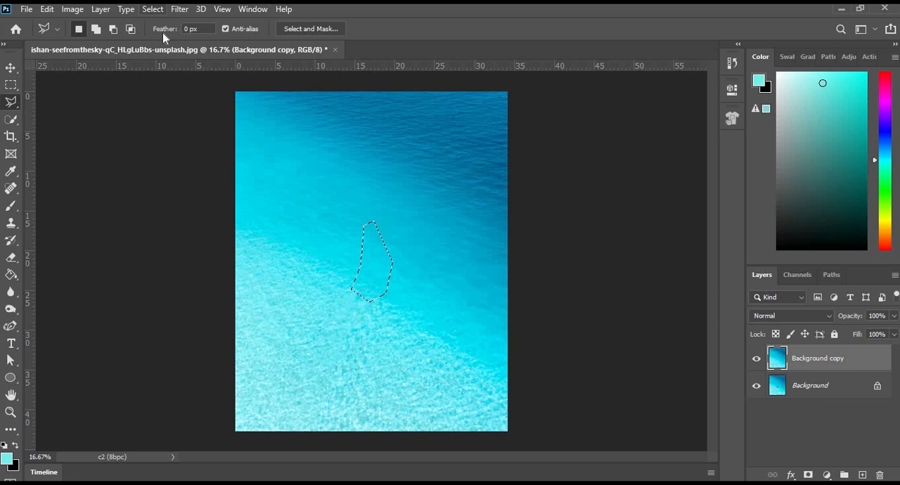
pyautogui.click(152, 9)
pyautogui.click(179, 33)
# Compare the original and filled sea images by toggling the visibility of the Background copy and Background layers.
pyautogui.click(757, 359)
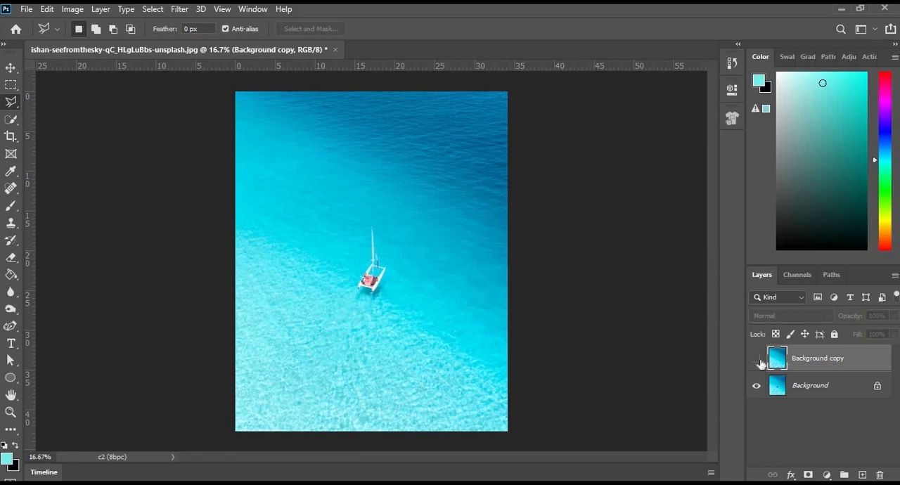
pyautogui.click(756, 358)
pyautogui.click(756, 385)
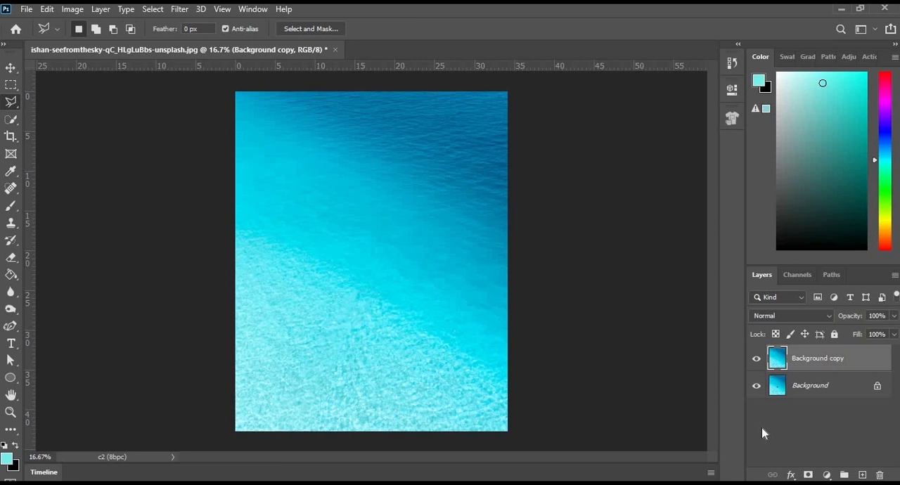
pyautogui.click(757, 385)
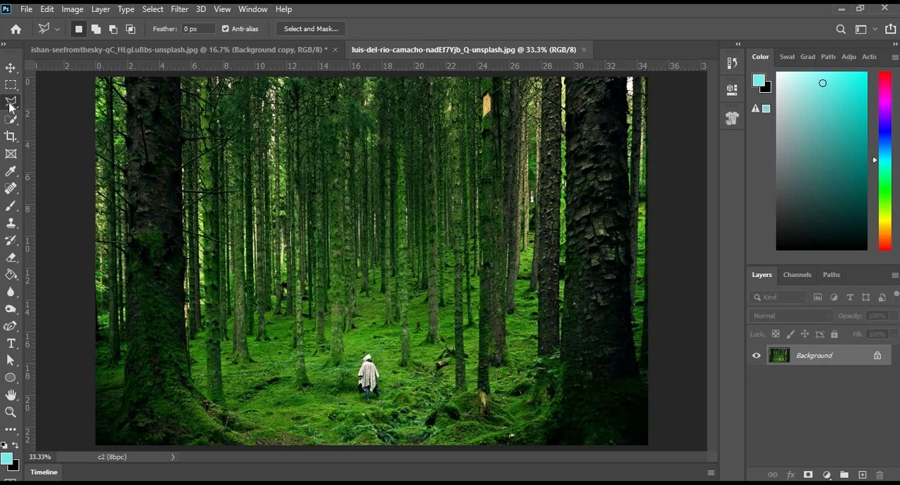
# Outline the cloaked person in the forest photo with the Polygonal Lasso Tool.
pyautogui.rightClick(10, 104)
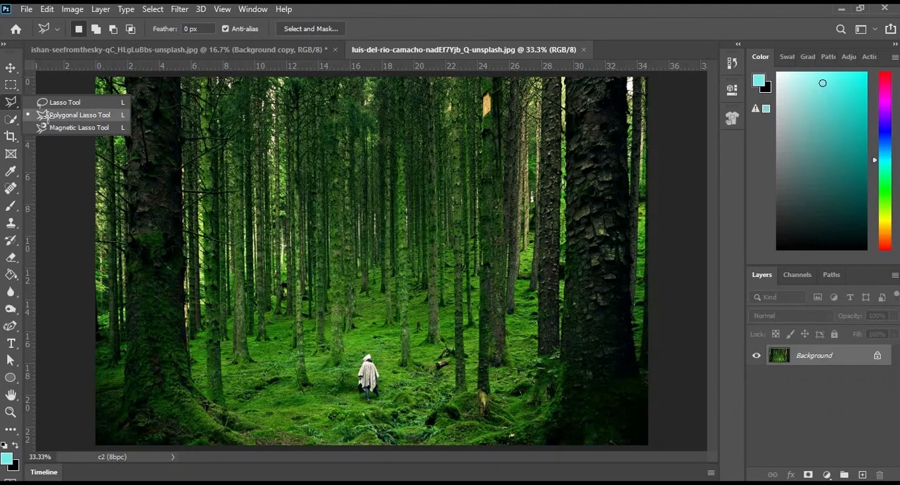
pyautogui.click(48, 116)
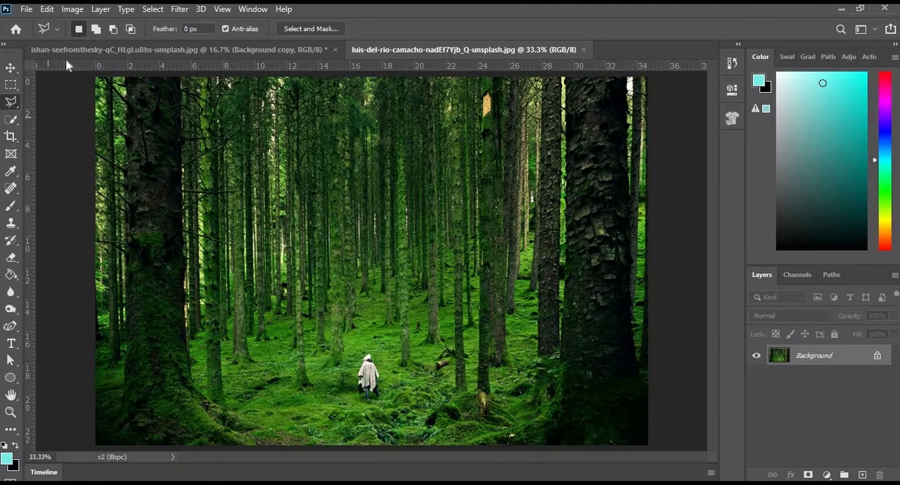
pyautogui.moveTo(351, 360)
pyautogui.mouseDown()
pyautogui.moveTo(359, 404)
pyautogui.moveTo(374, 404)
pyautogui.mouseUp()
pyautogui.click(377, 406)
pyautogui.click(386, 401)
pyautogui.click(385, 382)
pyautogui.click(373, 357)
# Remove the person with Content-Aware Fill on a duplicate layer, adding mossy ground left of the person to the sampling area, and deselect.
pyautogui.click(46, 9)
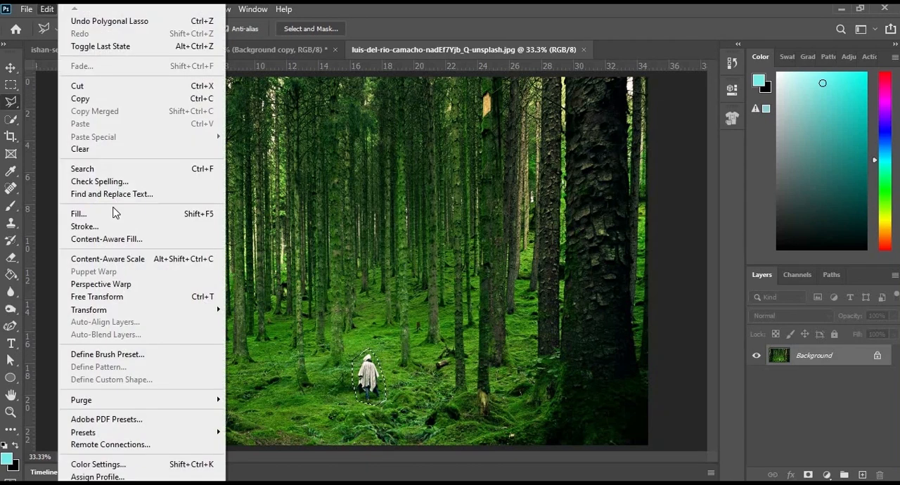
pyautogui.press('Return')
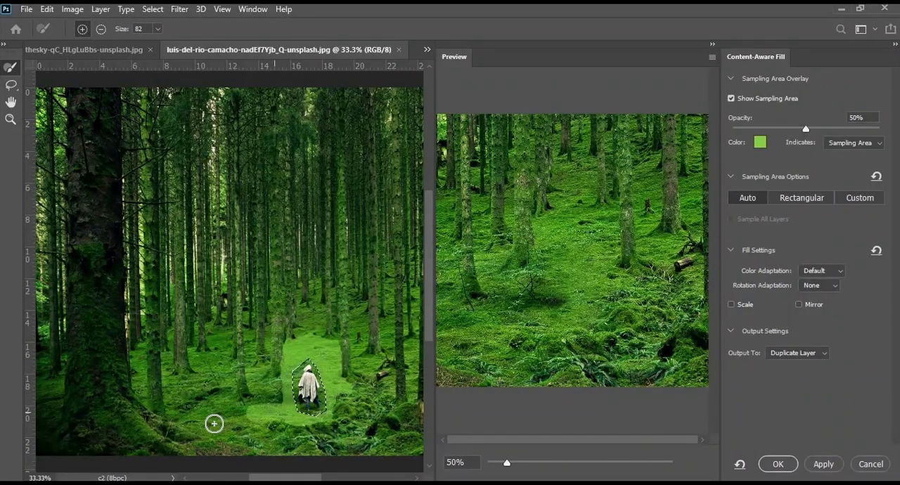
pyautogui.moveTo(214, 423)
pyautogui.mouseDown()
pyautogui.moveTo(213, 403)
pyautogui.moveTo(197, 414)
pyautogui.moveTo(218, 404)
pyautogui.mouseUp()
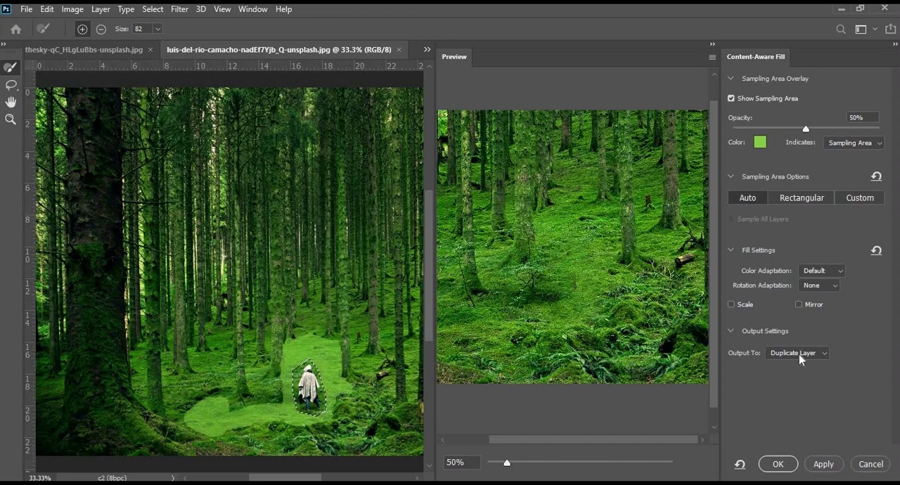
pyautogui.click(774, 467)
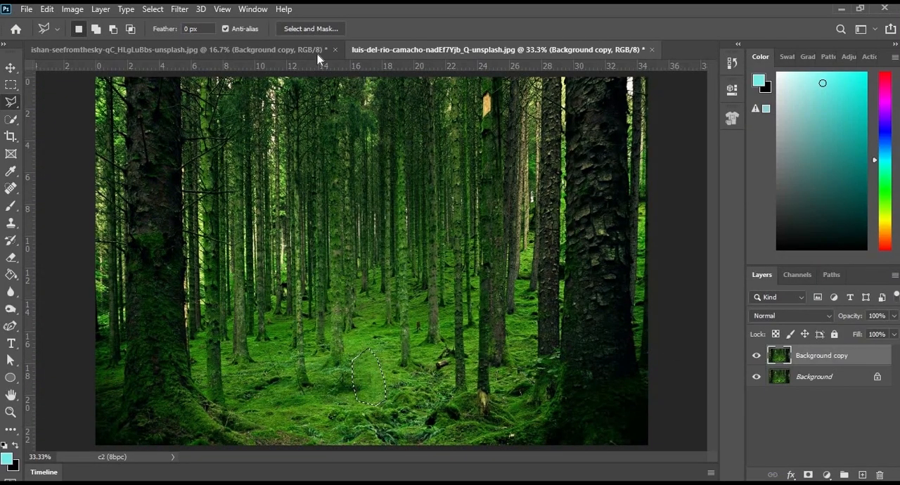
pyautogui.click(153, 9)
pyautogui.click(166, 35)
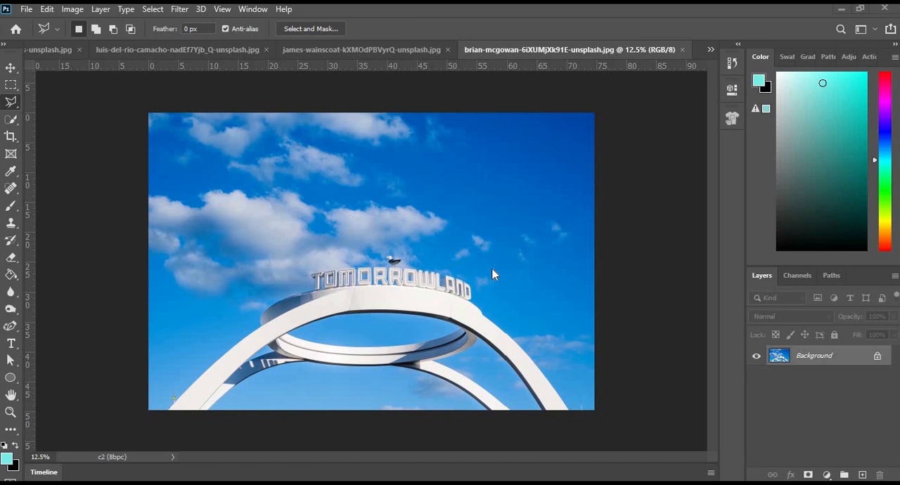
# Select the seagull above the TOMORROWLAND sign with a loose freehand Lasso outline.
pyautogui.hotkey('ctrl', '+')
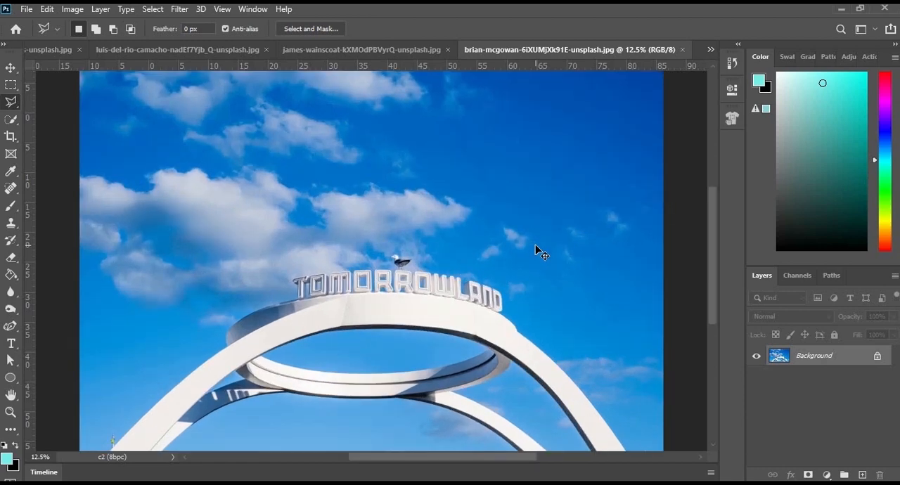
pyautogui.hotkey('ctrl', '+')
pyautogui.hotkey('ctrl', '+')
pyautogui.hotkey('ctrl', '+')
pyautogui.hotkey('ctrl', '+')
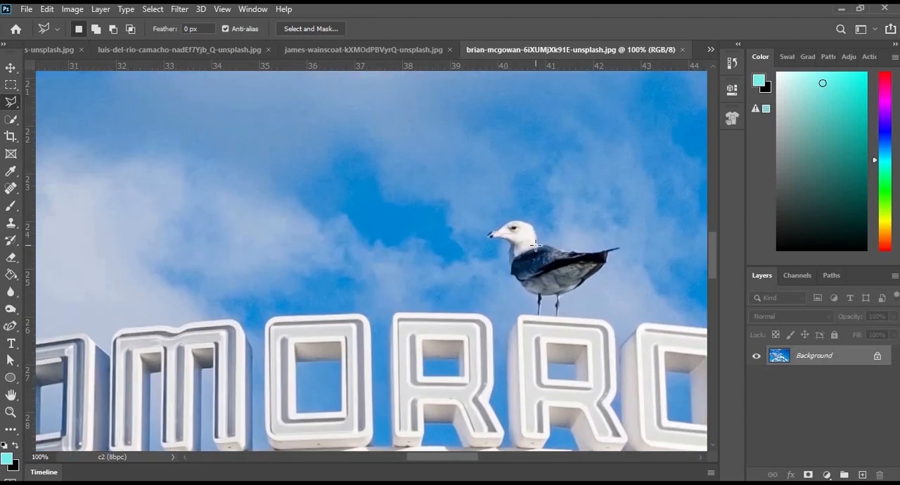
pyautogui.rightClick(10, 105)
pyautogui.click(42, 101)
pyautogui.moveTo(543, 236)
pyautogui.mouseDown()
pyautogui.moveTo(501, 210)
pyautogui.moveTo(472, 240)
pyautogui.moveTo(503, 249)
pyautogui.moveTo(506, 276)
pyautogui.moveTo(534, 310)
pyautogui.mouseUp()
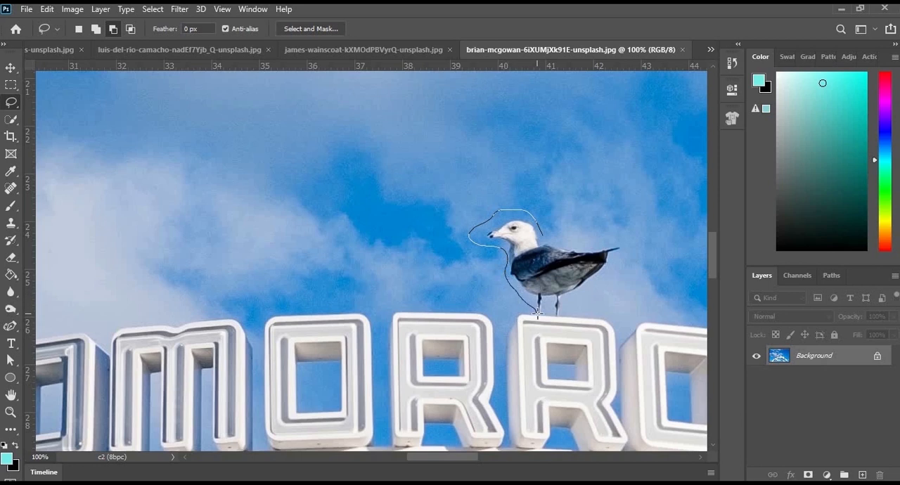
pyautogui.moveTo(574, 313)
pyautogui.mouseDown()
pyautogui.moveTo(635, 232)
pyautogui.moveTo(545, 245)
pyautogui.moveTo(543, 237)
pyautogui.mouseUp()
pyautogui.click(94, 31)
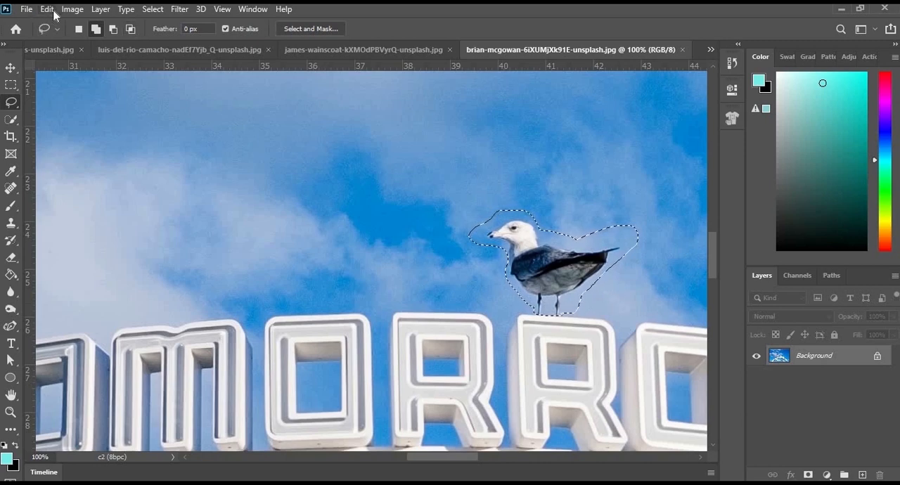
# Open Content-Aware Fill for the seagull selection and set the preview zoom to 24%.
pyautogui.hotkey('ctrl', 'd')
pyautogui.hotkey('ctrl', '-')
pyautogui.hotkey('ctrl', '-')
pyautogui.hotkey('ctrl', '-')
pyautogui.hotkey('ctrl', '-')
pyautogui.hotkey('ctrl', '-')
pyautogui.hotkey('ctrl', '-')
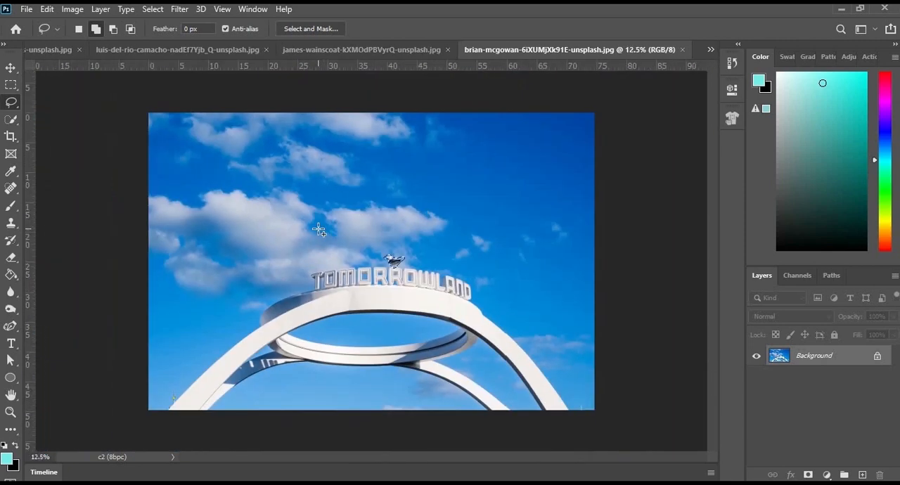
pyautogui.click(46, 9)
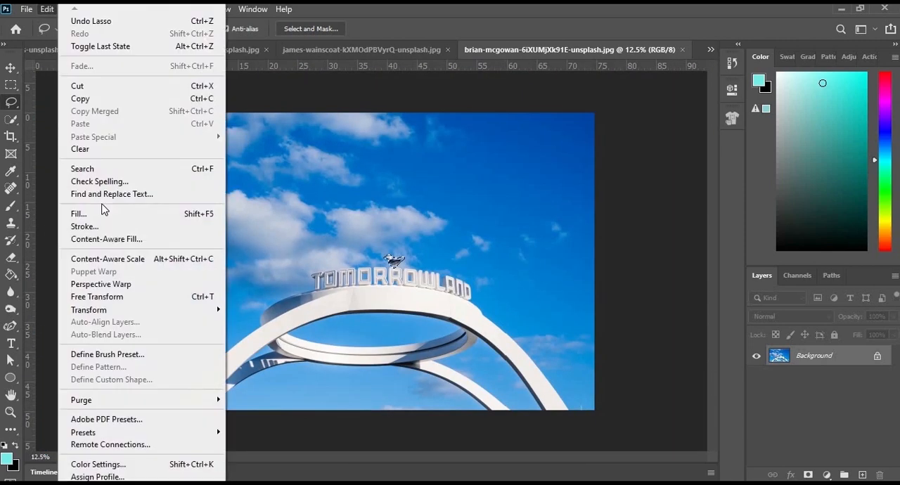
pyautogui.click(106, 241)
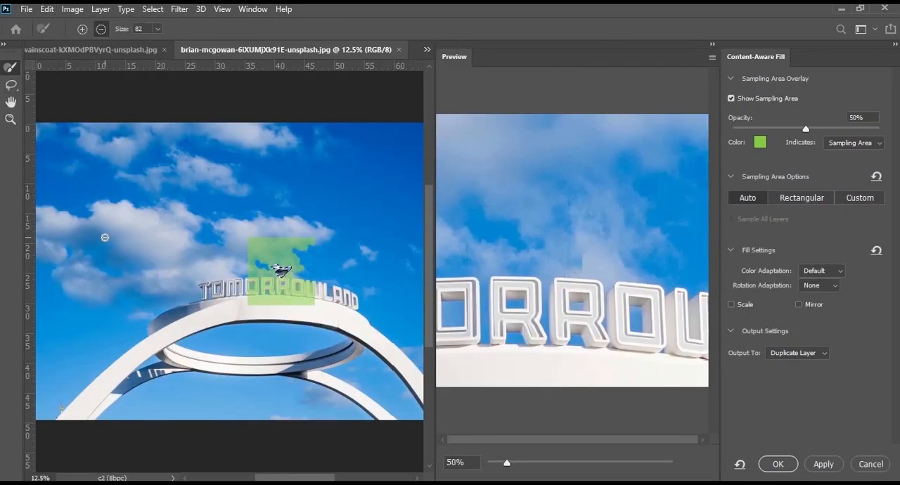
pyautogui.moveTo(505, 467); pyautogui.dragTo(495, 467)
pyautogui.click(495, 467)
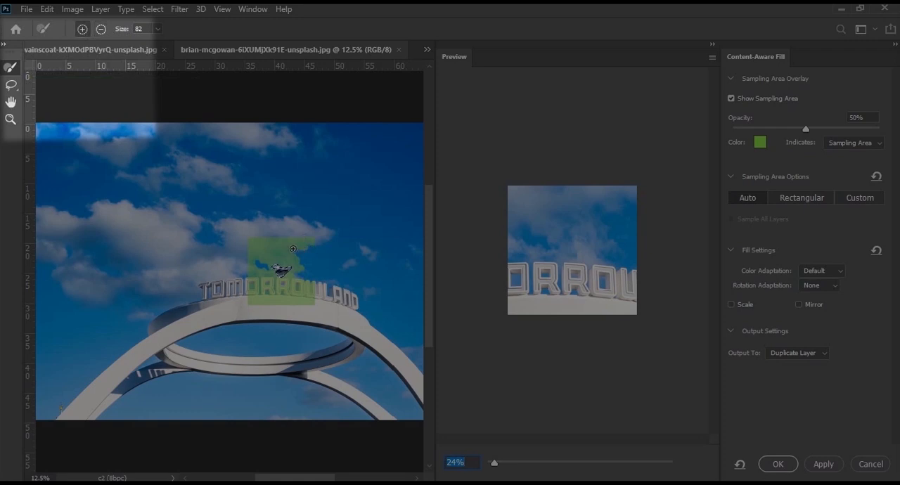
# Set the Sampling Brush size to 200 and add the sky just right of the seagull to the sampling area.
pyautogui.press('[')
pyautogui.press('[')
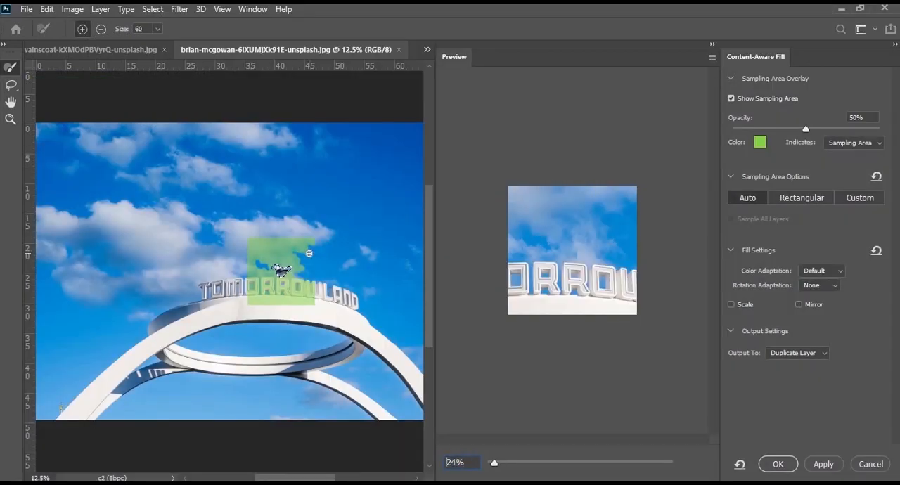
pyautogui.press(']')
pyautogui.press(']')
pyautogui.press(']')
pyautogui.press(']')
pyautogui.press(']')
pyautogui.press(']')
pyautogui.moveTo(304, 270); pyautogui.dragTo(316, 257)
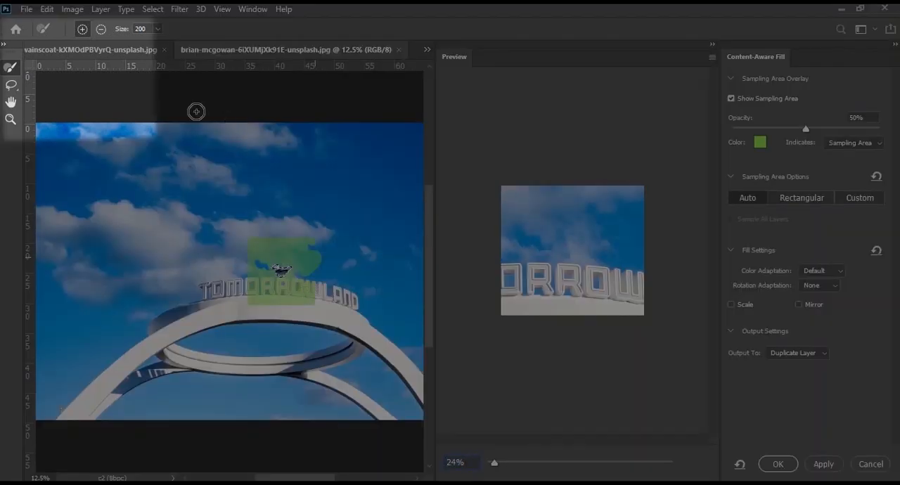
# Subtract the TOMORROWLAND lettering and the arch below it from the sampling area.
pyautogui.click(101, 29)
pyautogui.moveTo(307, 292); pyautogui.dragTo(245, 290)
pyautogui.moveTo(315, 300); pyautogui.dragTo(243, 303)
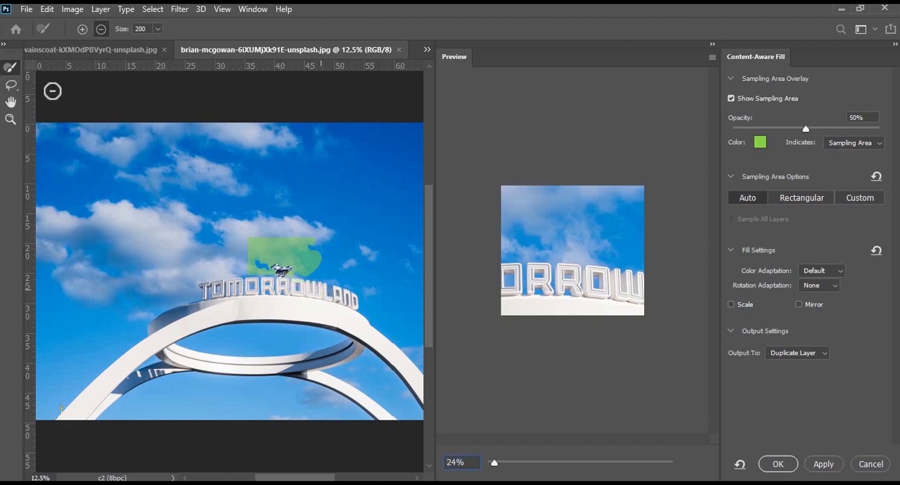
# Extend the sampling area over the clouds and blue sky above and to the right of the seagull.
pyautogui.click(84, 30)
pyautogui.moveTo(315, 261)
pyautogui.mouseDown()
pyautogui.moveTo(361, 256)
pyautogui.moveTo(348, 250)
pyautogui.moveTo(352, 240)
pyautogui.moveTo(341, 243)
pyautogui.moveTo(358, 237)
pyautogui.moveTo(374, 259)
pyautogui.mouseUp()
pyautogui.moveTo(251, 242)
pyautogui.mouseDown()
pyautogui.moveTo(272, 234)
pyautogui.moveTo(300, 245)
pyautogui.mouseUp()
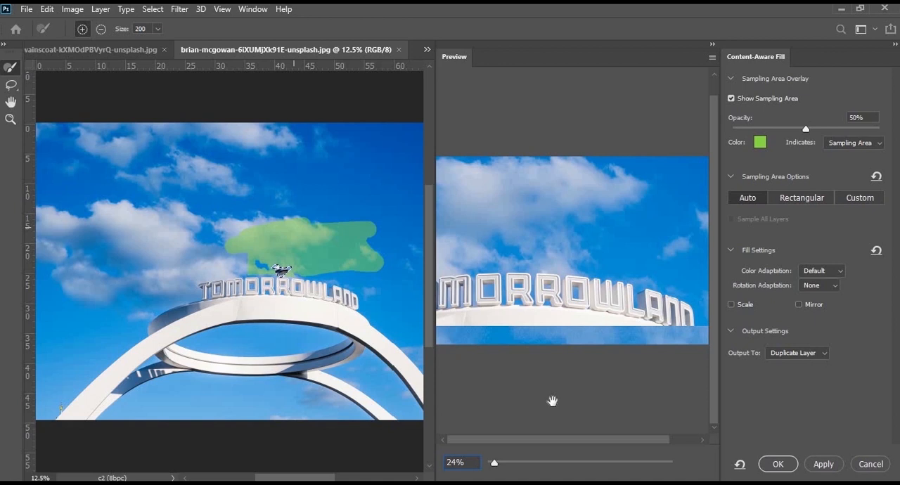
# Apply the seagull fill to a duplicate layer and deselect, comparing the result with the original through layer visibility.
pyautogui.click(784, 469)
pyautogui.click(758, 378)
pyautogui.click(153, 9)
pyautogui.click(667, 315)
pyautogui.click(758, 356)
pyautogui.click(758, 356)
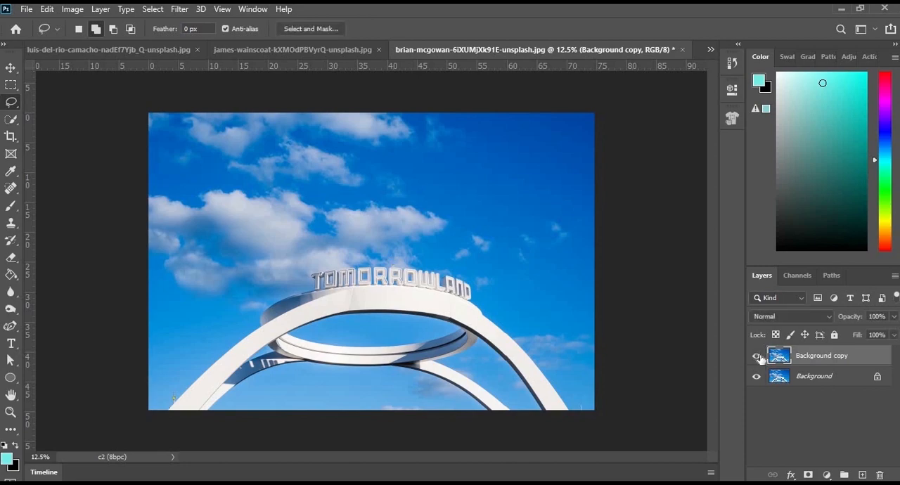